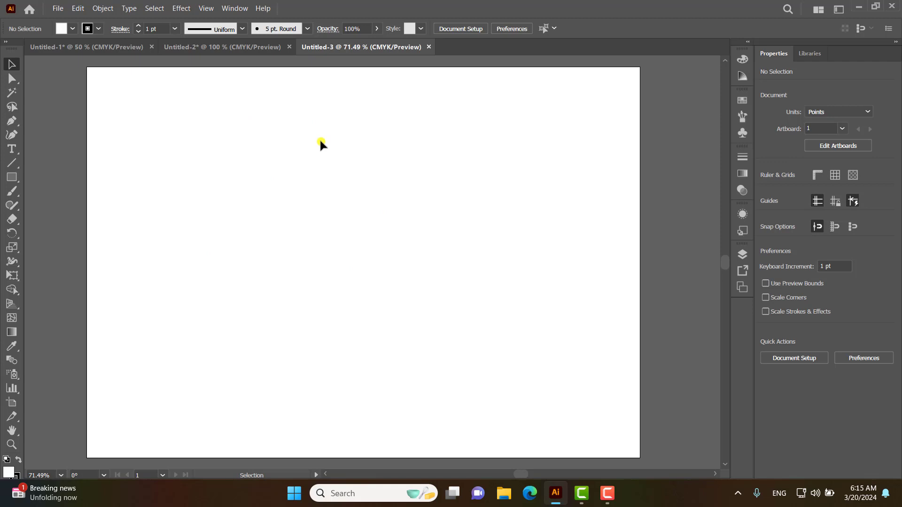
Paint the letterforms with 5 pt Round Paintbrush strokes: curled base, looped top, lower curl, tall stroke
{"action": "left_click", "coordinate": [12, 191]}
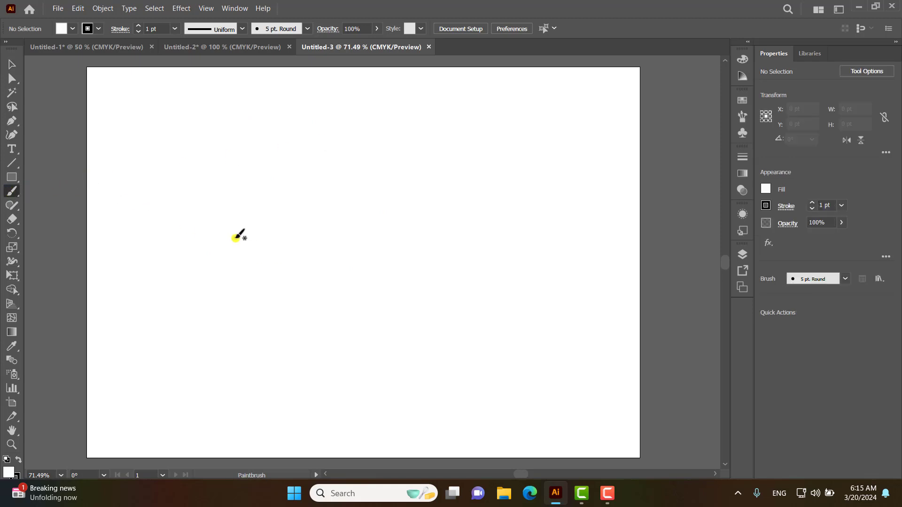
{"action": "mouse_move", "coordinate": [188, 215]}
{"action": "left_mouse_down"}
{"action": "mouse_move", "coordinate": [191, 288]}
{"action": "mouse_move", "coordinate": [299, 214]}
{"action": "mouse_move", "coordinate": [274, 221]}
{"action": "mouse_move", "coordinate": [298, 251]}
{"action": "left_mouse_up"}
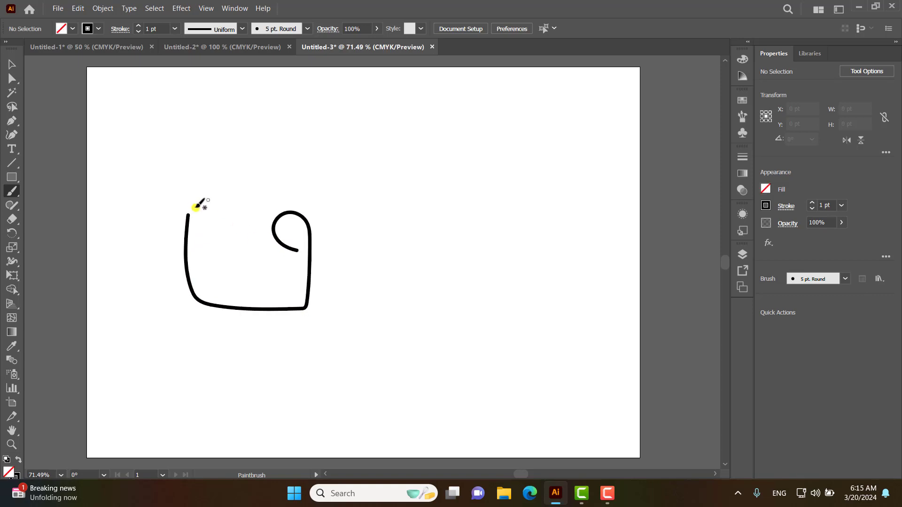
{"action": "mouse_move", "coordinate": [188, 207]}
{"action": "left_mouse_down"}
{"action": "mouse_move", "coordinate": [165, 171]}
{"action": "mouse_move", "coordinate": [245, 164]}
{"action": "mouse_move", "coordinate": [278, 149]}
{"action": "mouse_move", "coordinate": [296, 169]}
{"action": "left_mouse_up"}
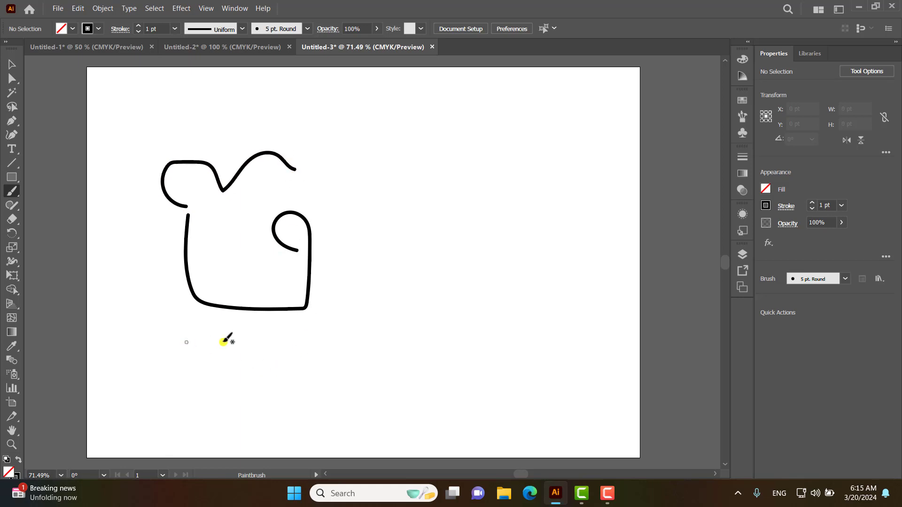
{"action": "mouse_move", "coordinate": [234, 348]}
{"action": "left_mouse_down"}
{"action": "mouse_move", "coordinate": [229, 325]}
{"action": "mouse_move", "coordinate": [246, 359]}
{"action": "mouse_move", "coordinate": [252, 417]}
{"action": "mouse_move", "coordinate": [280, 379]}
{"action": "mouse_move", "coordinate": [271, 336]}
{"action": "left_mouse_up"}
{"action": "mouse_move", "coordinate": [359, 281]}
{"action": "left_mouse_down"}
{"action": "mouse_move", "coordinate": [375, 290]}
{"action": "mouse_move", "coordinate": [347, 306]}
{"action": "mouse_move", "coordinate": [337, 232]}
{"action": "mouse_move", "coordinate": [344, 169]}
{"action": "mouse_move", "coordinate": [396, 171]}
{"action": "mouse_move", "coordinate": [419, 204]}
{"action": "mouse_move", "coordinate": [423, 301]}
{"action": "mouse_move", "coordinate": [487, 298]}
{"action": "mouse_move", "coordinate": [481, 171]}
{"action": "mouse_move", "coordinate": [454, 173]}
{"action": "mouse_move", "coordinate": [452, 146]}
{"action": "mouse_move", "coordinate": [484, 148]}
{"action": "left_mouse_up"}
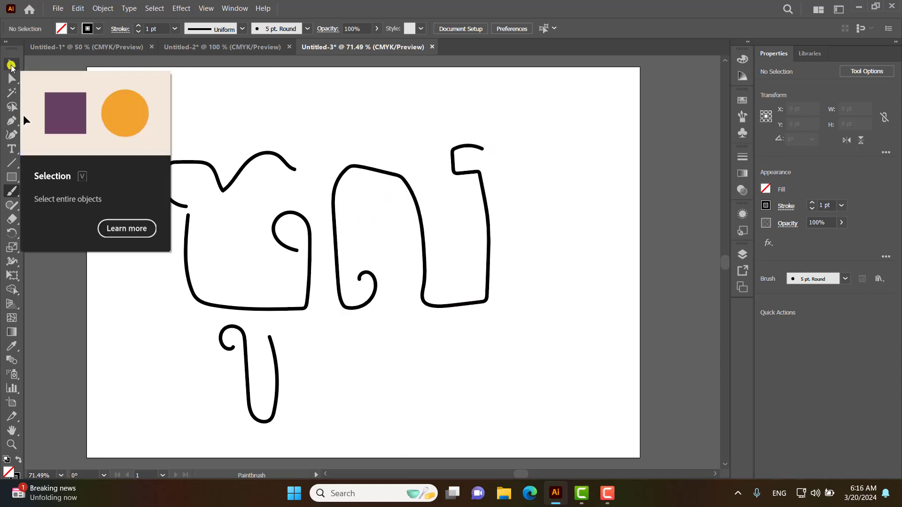
Select the tall middle letter path and pick the Smooth tool from the Shaper flyout
{"action": "left_click", "coordinate": [11, 65]}
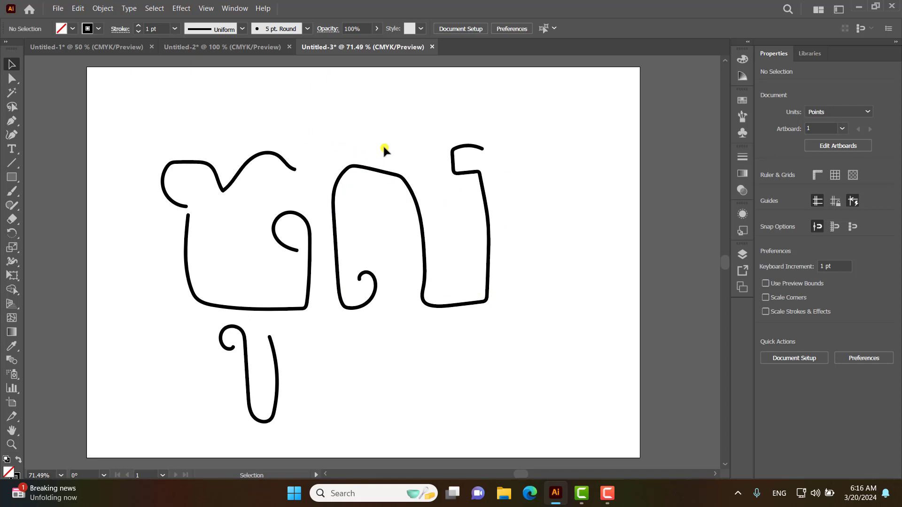
{"action": "left_click", "coordinate": [362, 168]}
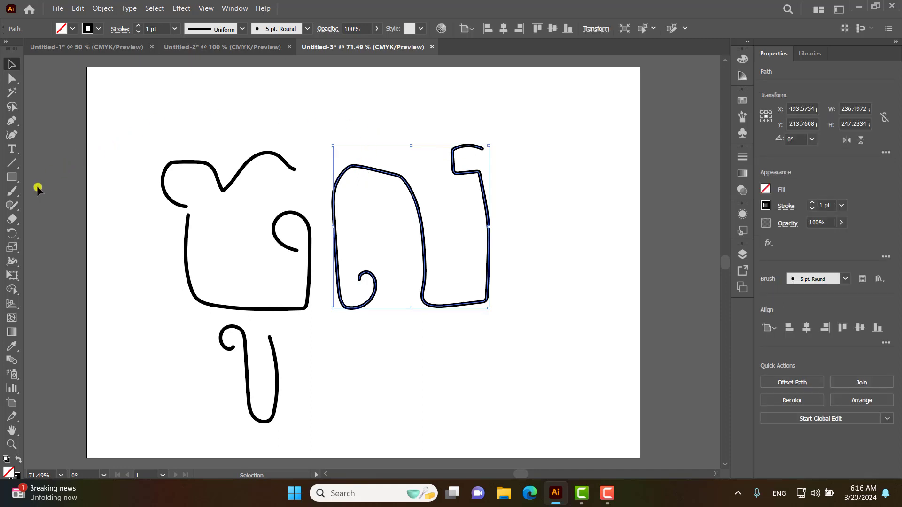
{"action": "left_click", "coordinate": [15, 207]}
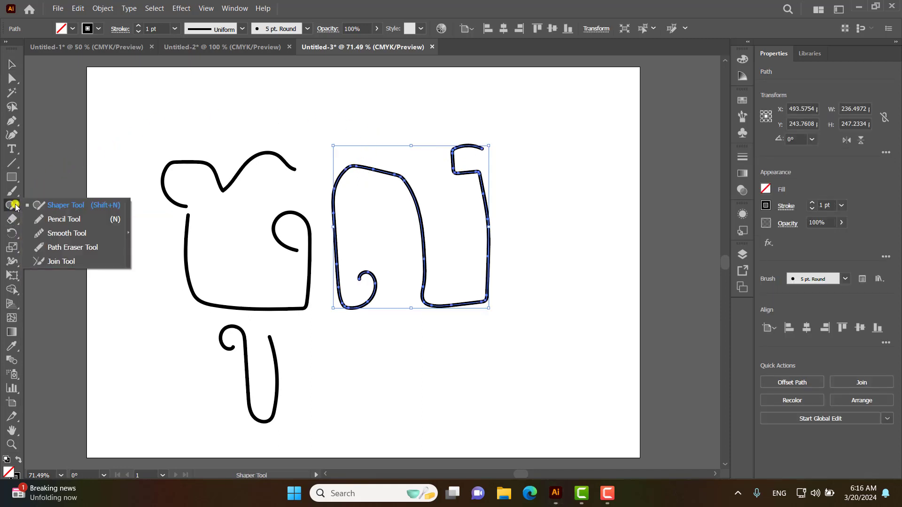
{"action": "left_click", "coordinate": [59, 236]}
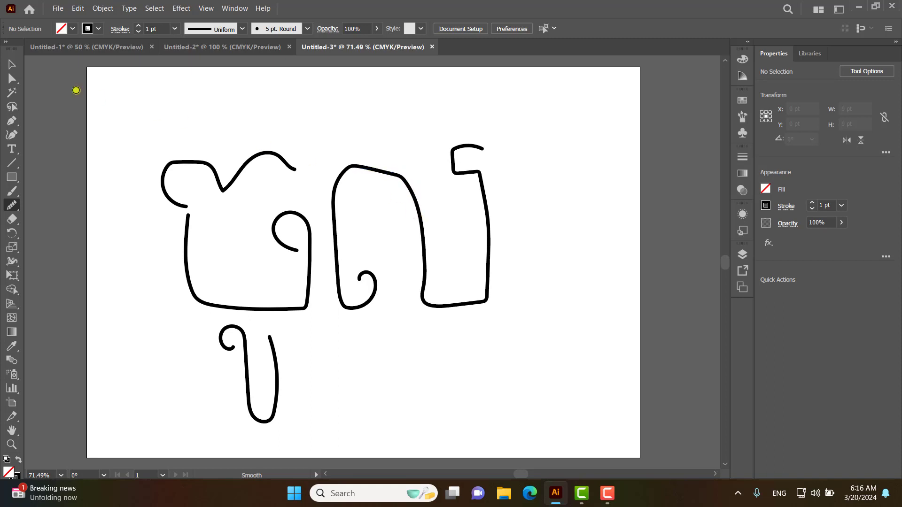
Select the tall middle letter path and frame the letters in view
{"action": "left_click", "coordinate": [11, 64]}
{"action": "left_click", "coordinate": [366, 171]}
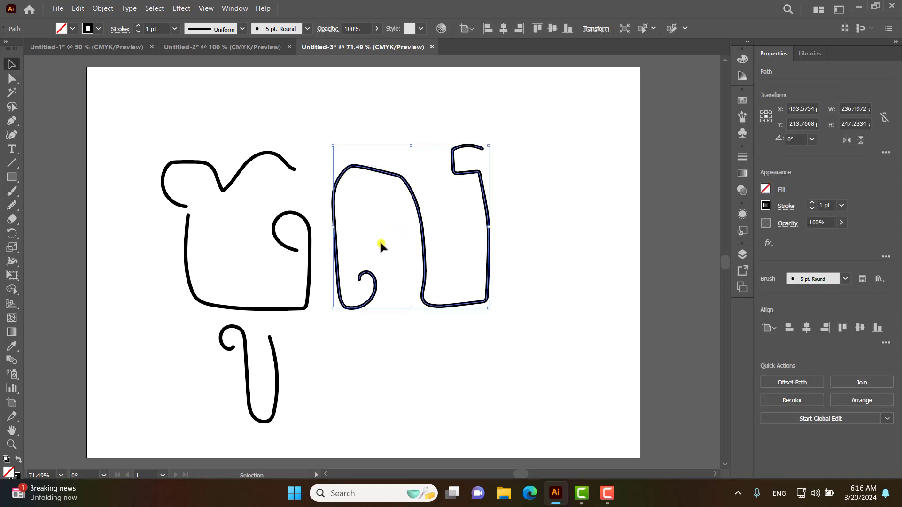
{"action": "scroll", "coordinate": [382, 242], "scroll_direction": "up", "scroll_amount": 1}
{"action": "scroll", "coordinate": [382, 241], "scroll_direction": "up", "scroll_amount": 1}
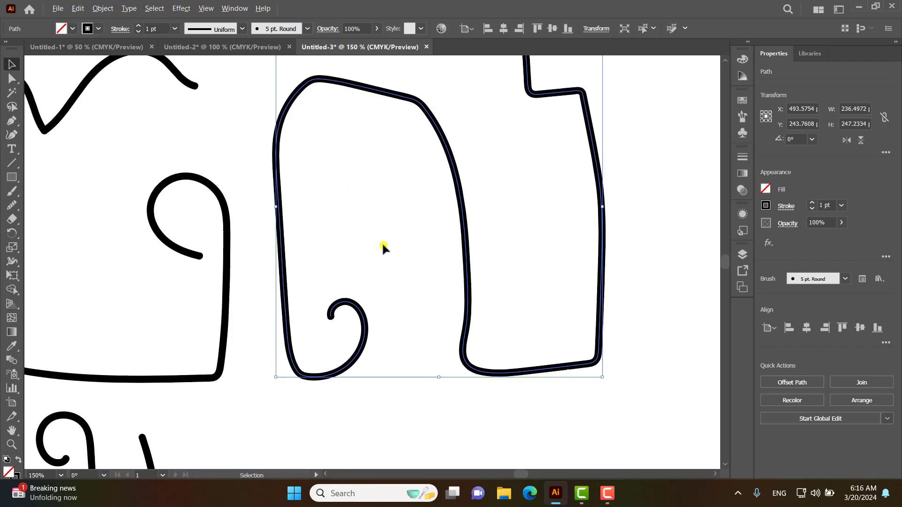
{"action": "scroll", "coordinate": [382, 242], "scroll_direction": "down", "scroll_amount": 1}
{"action": "left_click_drag", "start_coordinate": [377, 224], "coordinate": [393, 234]}
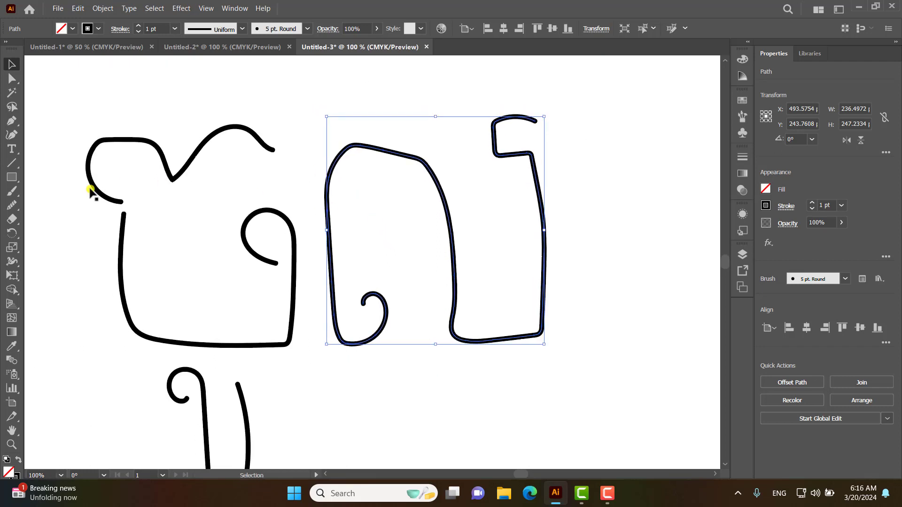
Smooth the middle letter's top, left edge, upper-right hook, right side and bottom corner
{"action": "left_click_drag", "start_coordinate": [15, 204], "coordinate": [65, 230]}
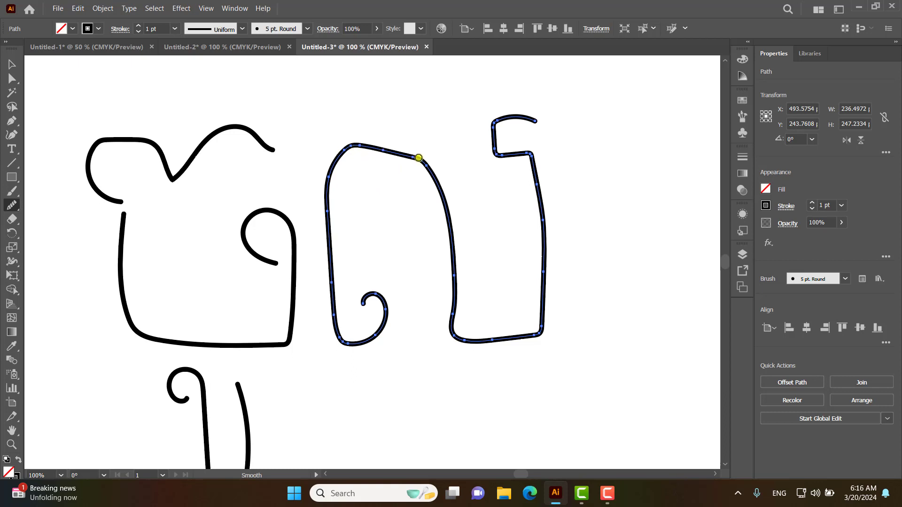
{"action": "left_click_drag", "start_coordinate": [418, 157], "coordinate": [341, 149]}
{"action": "mouse_move", "coordinate": [328, 186]}
{"action": "left_mouse_down"}
{"action": "mouse_move", "coordinate": [376, 141]}
{"action": "mouse_move", "coordinate": [429, 163]}
{"action": "left_mouse_up"}
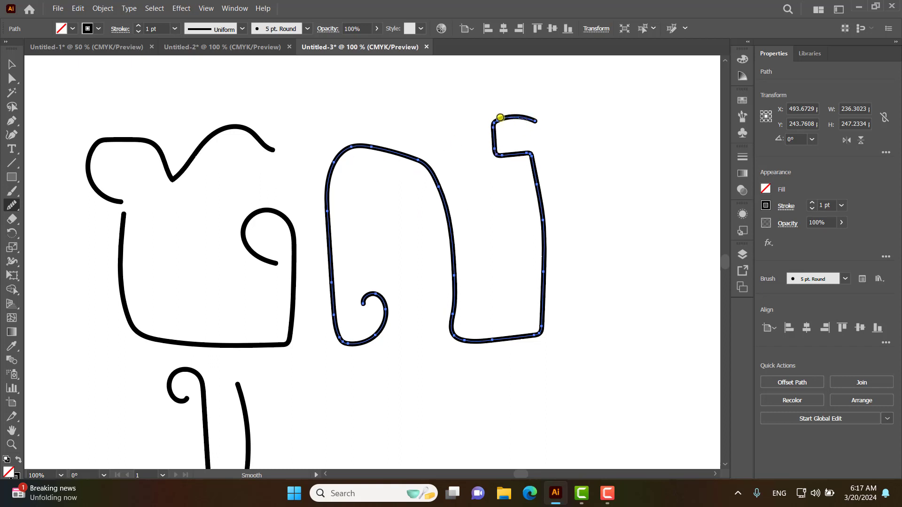
{"action": "mouse_move", "coordinate": [495, 152]}
{"action": "left_mouse_down"}
{"action": "mouse_move", "coordinate": [524, 157]}
{"action": "mouse_move", "coordinate": [499, 121]}
{"action": "left_mouse_up"}
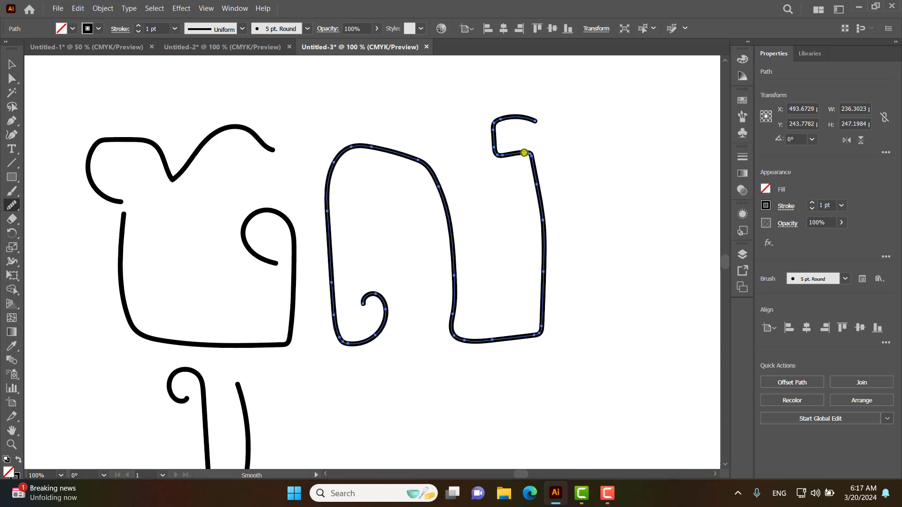
{"action": "mouse_move", "coordinate": [532, 154]}
{"action": "left_mouse_down"}
{"action": "mouse_move", "coordinate": [544, 226]}
{"action": "mouse_move", "coordinate": [540, 312]}
{"action": "left_mouse_up"}
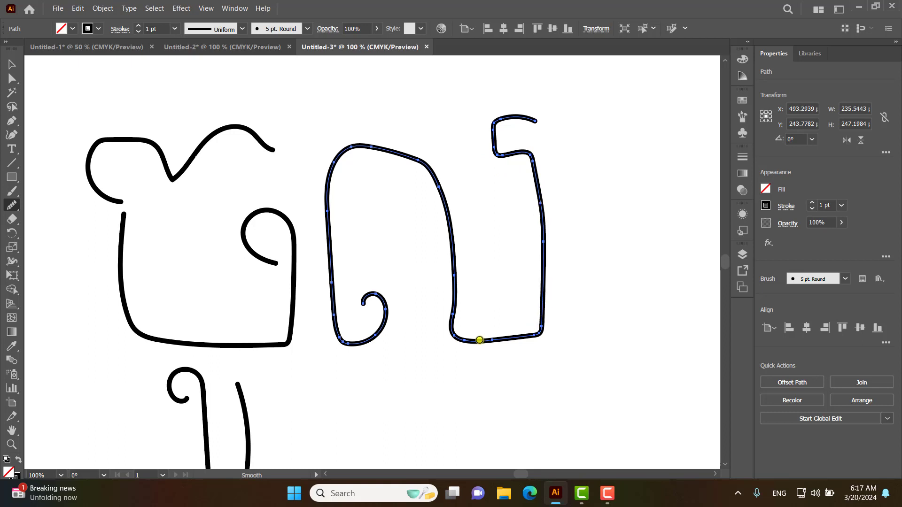
{"action": "left_click_drag", "start_coordinate": [454, 310], "coordinate": [493, 334]}
Set the Smooth tool's Fidelity slider to its maximum Smooth end and confirm
{"action": "double_click", "coordinate": [12, 206]}
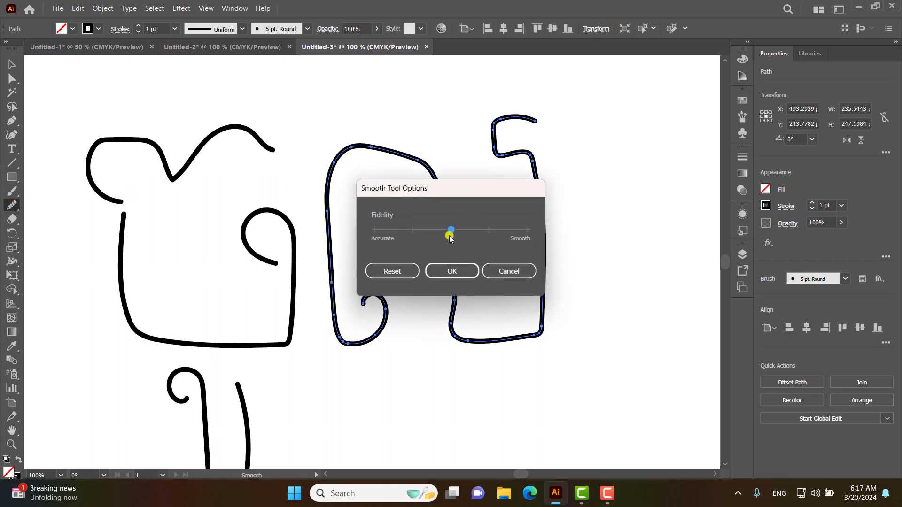
{"action": "mouse_move", "coordinate": [449, 235]}
{"action": "left_mouse_down"}
{"action": "mouse_move", "coordinate": [522, 234]}
{"action": "mouse_move", "coordinate": [362, 230]}
{"action": "mouse_move", "coordinate": [482, 230]}
{"action": "left_mouse_up"}
{"action": "left_click", "coordinate": [393, 272]}
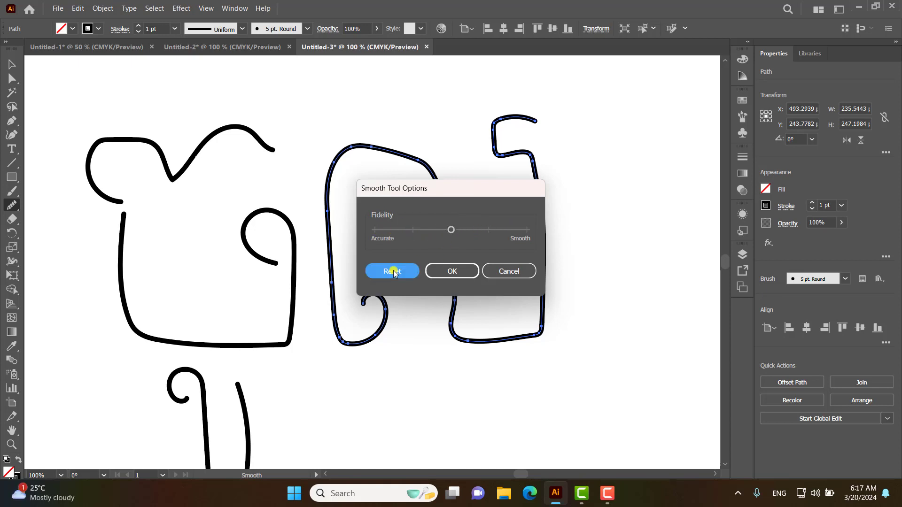
{"action": "left_click", "coordinate": [444, 230]}
{"action": "left_click_drag", "start_coordinate": [444, 230], "coordinate": [527, 231]}
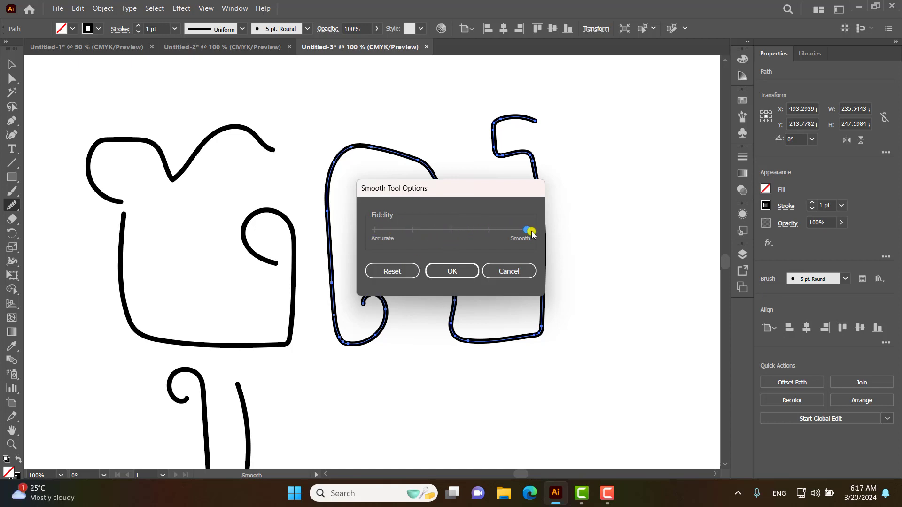
{"action": "key", "text": "Return"}
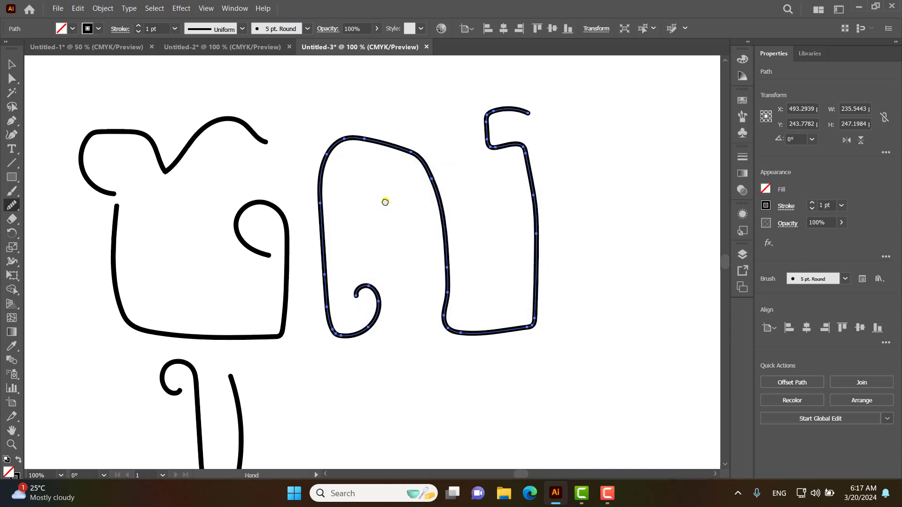
{"action": "mouse_move", "coordinate": [383, 199]}
{"action": "left_mouse_down"}
{"action": "mouse_move", "coordinate": [401, 167]}
{"action": "mouse_move", "coordinate": [410, 202]}
{"action": "left_mouse_up"}
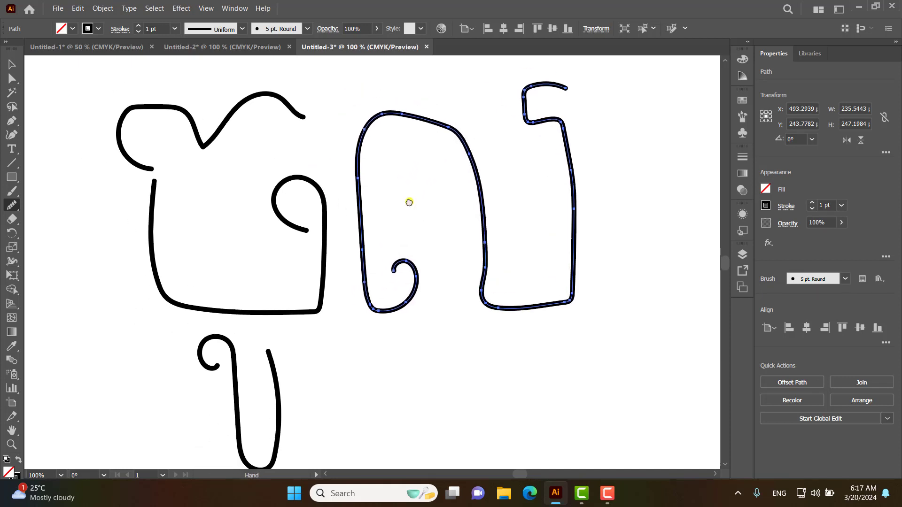
Smooth the top-left looped stroke in two passes, from the corner through the dip to its end
{"action": "left_click", "coordinate": [12, 65]}
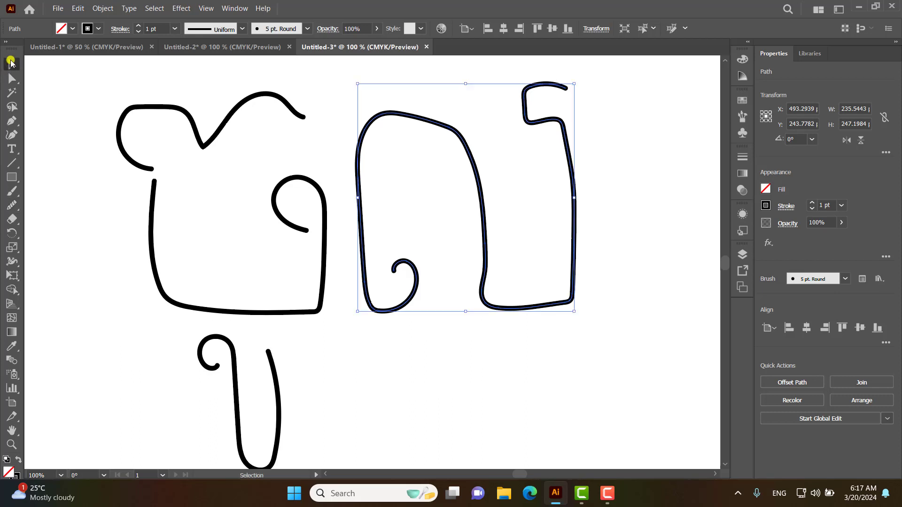
{"action": "left_click", "coordinate": [216, 134]}
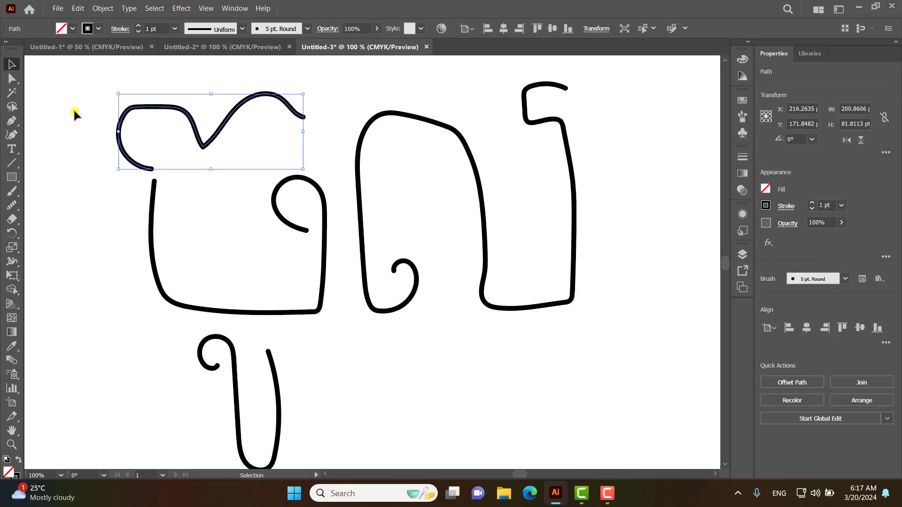
{"action": "left_click", "coordinate": [12, 206]}
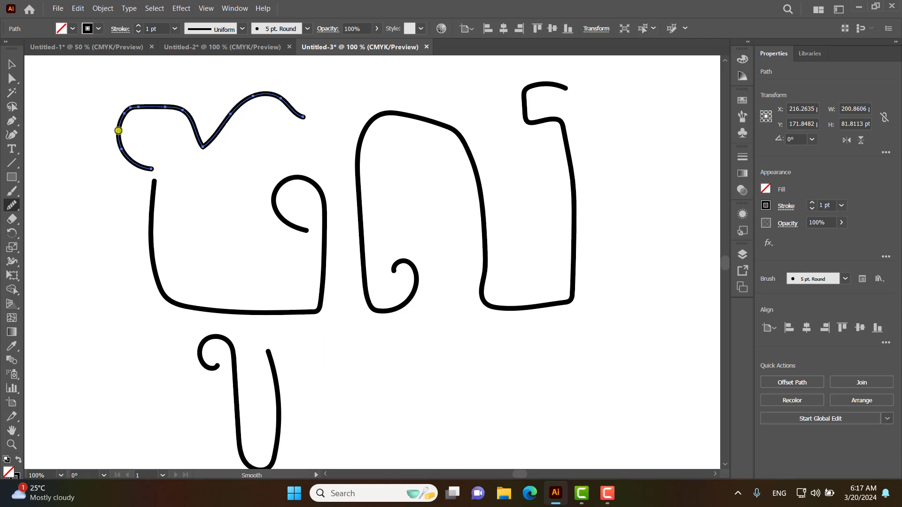
{"action": "left_click_drag", "start_coordinate": [126, 107], "coordinate": [196, 128]}
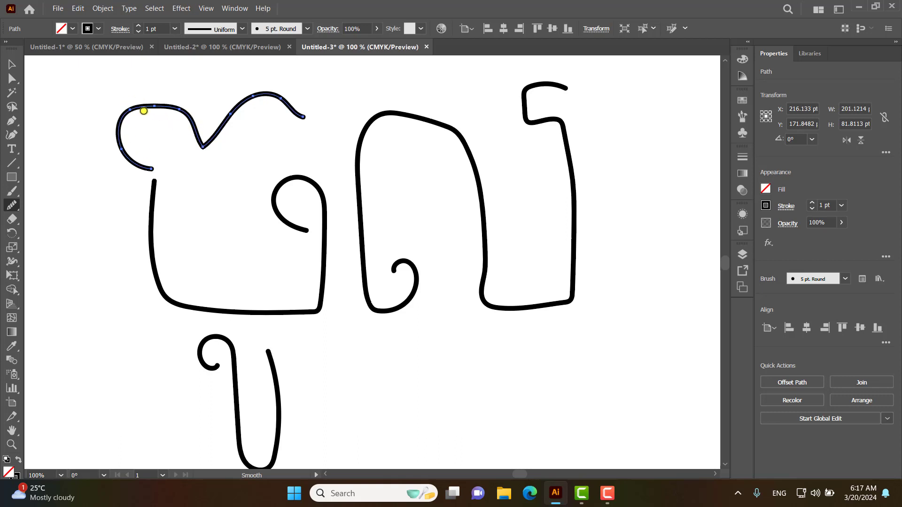
{"action": "left_click_drag", "start_coordinate": [214, 135], "coordinate": [311, 125]}
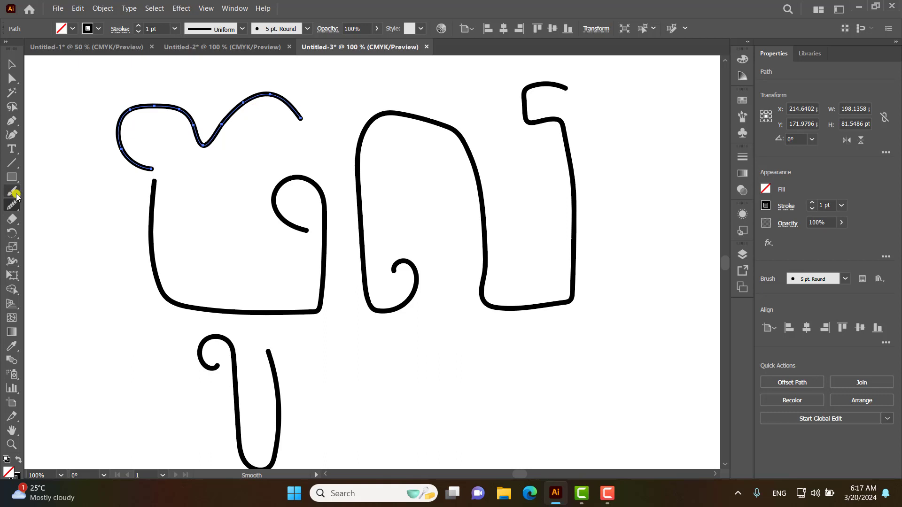
{"action": "scroll", "coordinate": [341, 197], "scroll_direction": "down", "scroll_amount": 3}
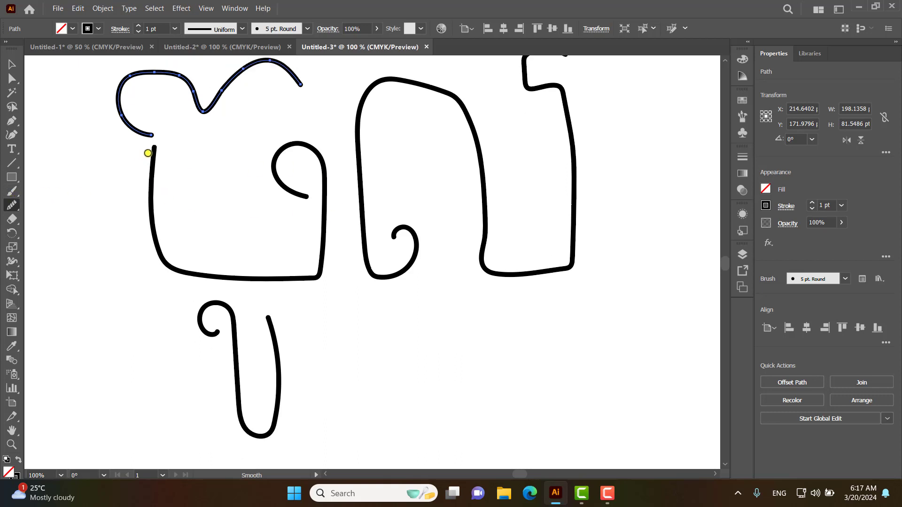
{"action": "left_click", "coordinate": [12, 64]}
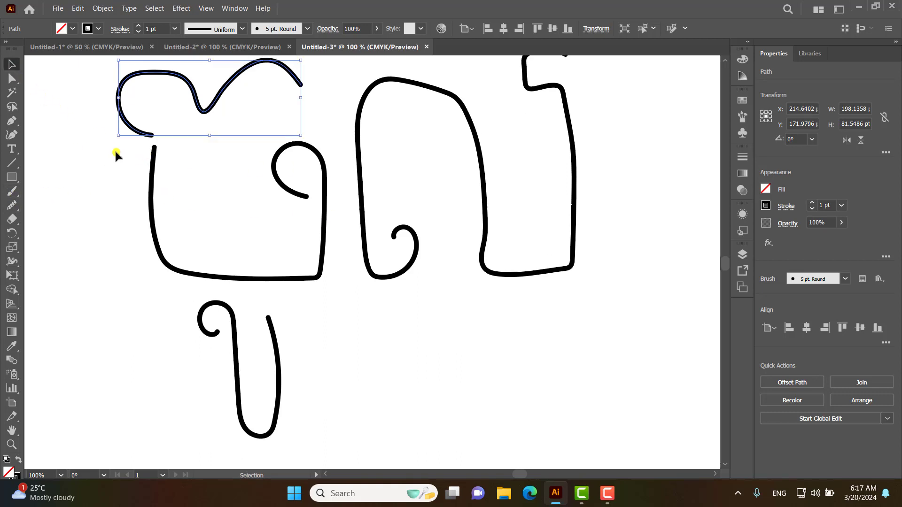
Smooth the upper-left arc and inner curl of the squared stroke below the top curve
{"action": "left_click", "coordinate": [152, 192]}
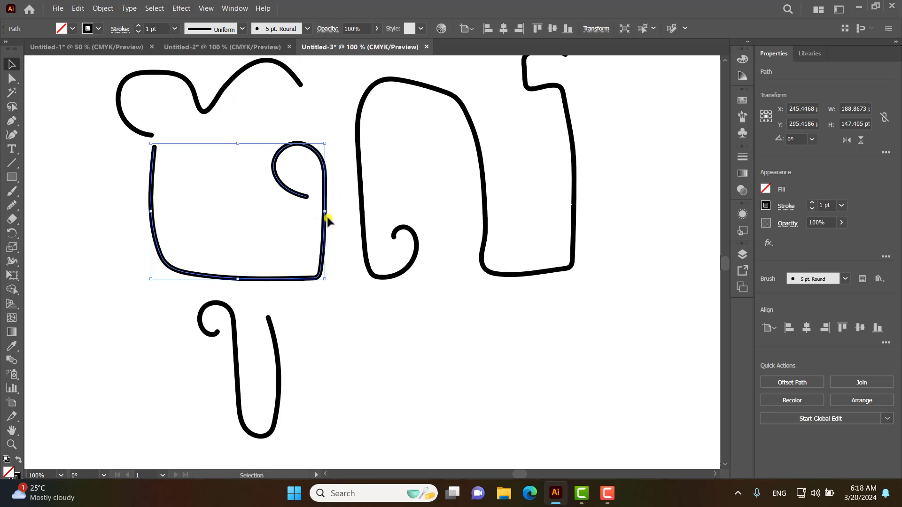
{"action": "left_click", "coordinate": [12, 205]}
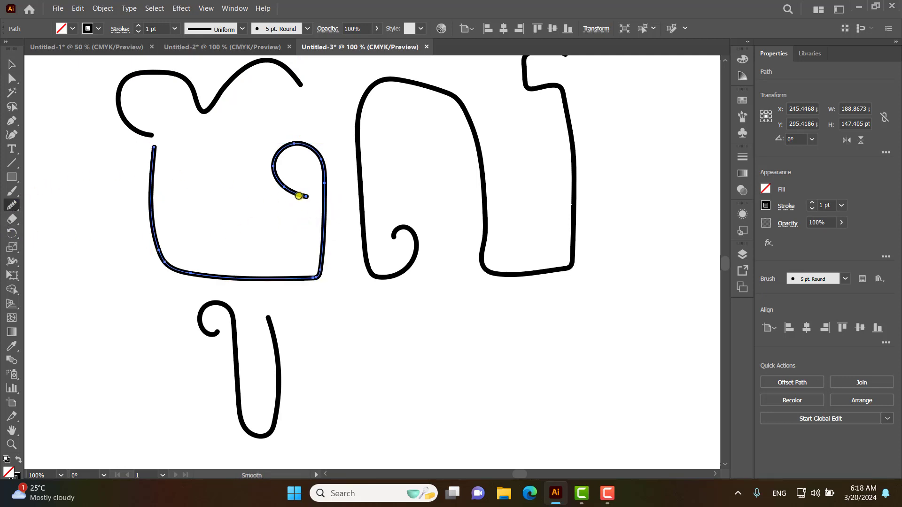
{"action": "mouse_move", "coordinate": [273, 161]}
{"action": "left_mouse_down"}
{"action": "mouse_move", "coordinate": [285, 146]}
{"action": "mouse_move", "coordinate": [314, 148]}
{"action": "mouse_move", "coordinate": [330, 199]}
{"action": "mouse_move", "coordinate": [321, 265]}
{"action": "mouse_move", "coordinate": [298, 282]}
{"action": "mouse_move", "coordinate": [226, 281]}
{"action": "left_mouse_up"}
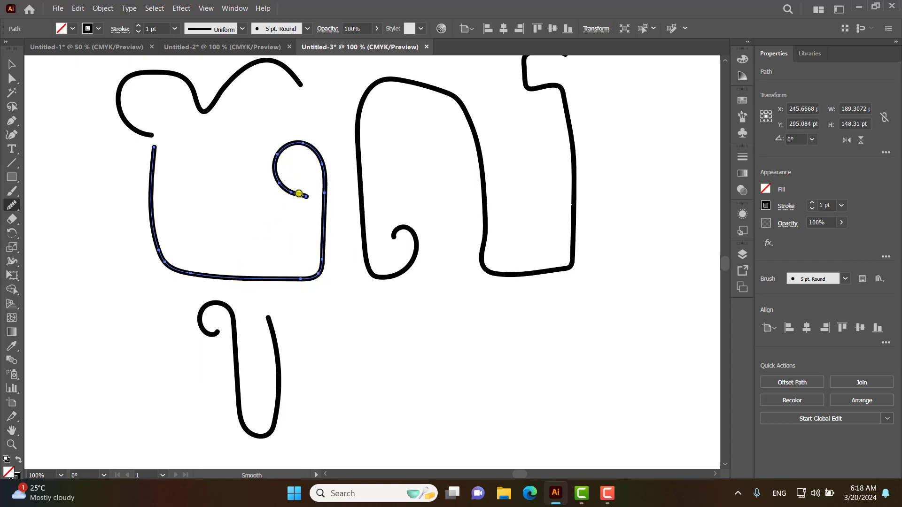
{"action": "mouse_move", "coordinate": [299, 193]}
{"action": "left_mouse_down"}
{"action": "mouse_move", "coordinate": [280, 177]}
{"action": "mouse_move", "coordinate": [280, 147]}
{"action": "left_mouse_up"}
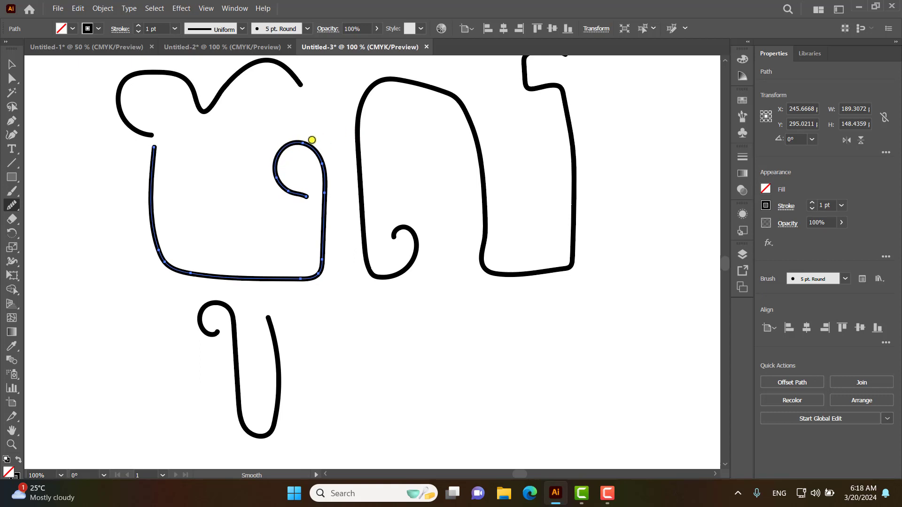
{"action": "scroll", "coordinate": [322, 175], "scroll_direction": "up", "scroll_amount": 2}
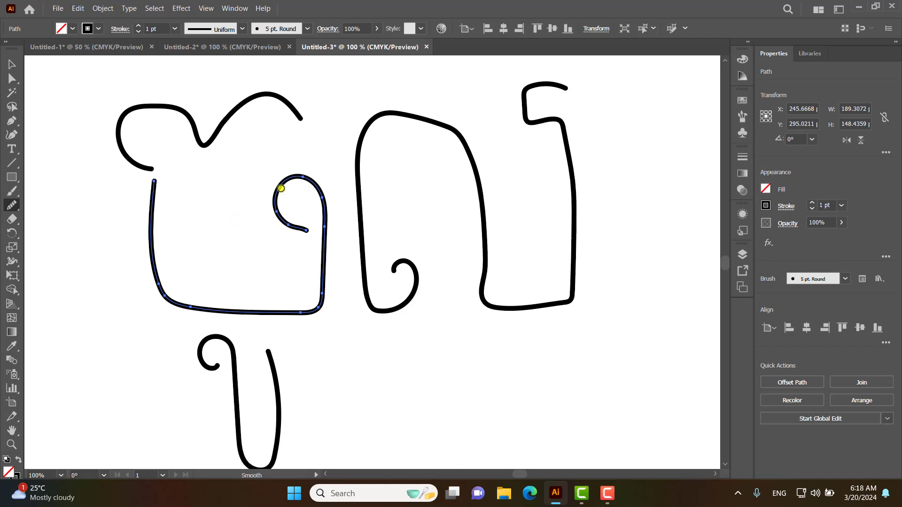
{"action": "scroll", "coordinate": [281, 187], "scroll_direction": "down", "scroll_amount": 1}
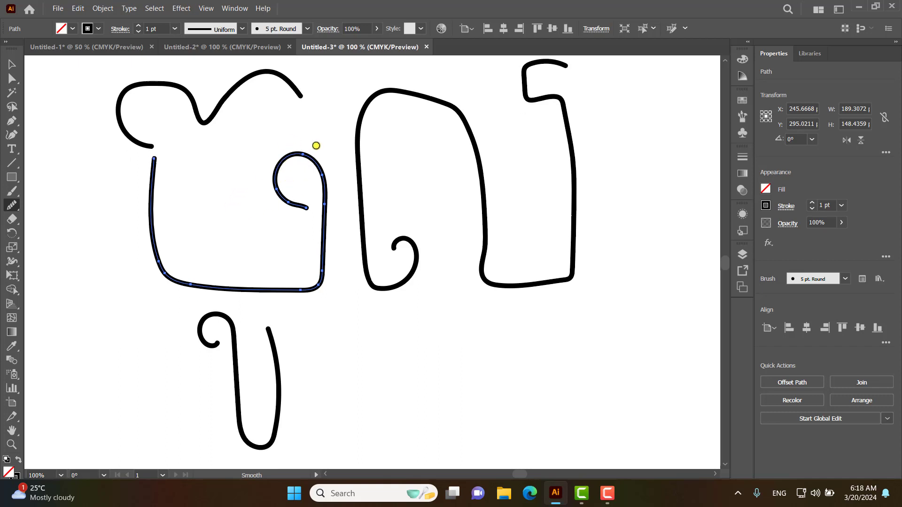
{"action": "left_click", "coordinate": [11, 79]}
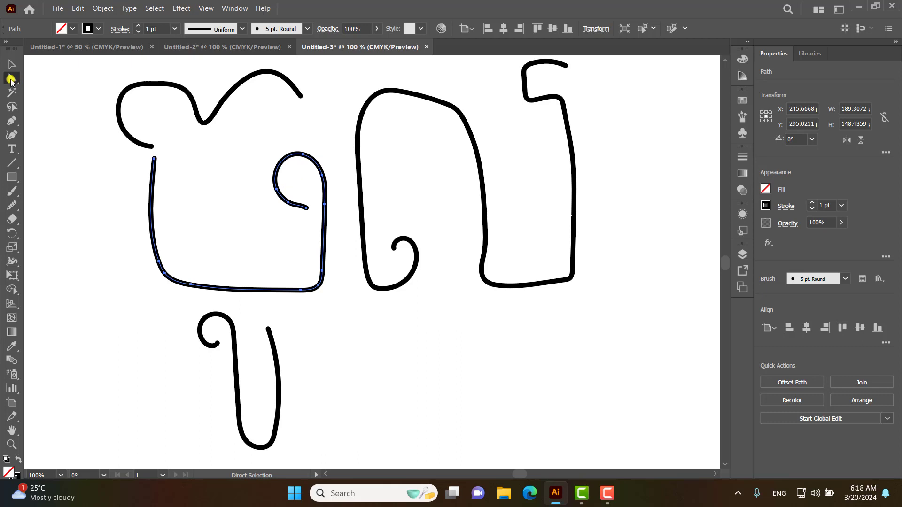
Drag an inner-curl anchor and its end segment up-left into a rounder hook, then deselect
{"action": "left_click", "coordinate": [277, 190]}
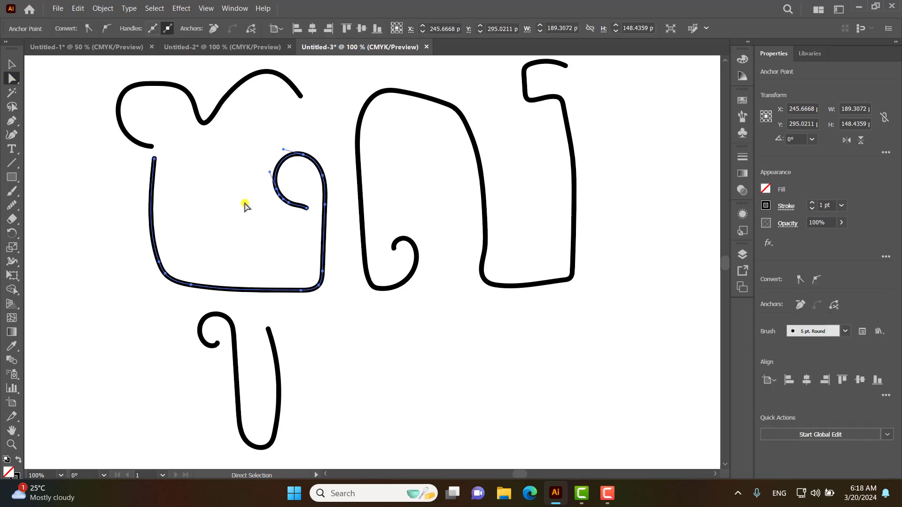
{"action": "mouse_move", "coordinate": [278, 191]}
{"action": "left_mouse_down"}
{"action": "mouse_move", "coordinate": [266, 181]}
{"action": "mouse_move", "coordinate": [306, 207]}
{"action": "left_mouse_up"}
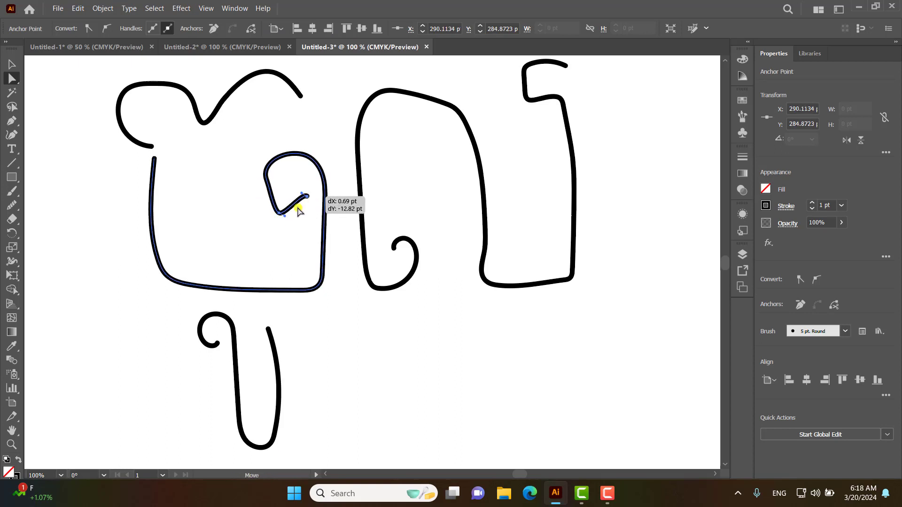
{"action": "mouse_move", "coordinate": [277, 210]}
{"action": "left_mouse_down"}
{"action": "mouse_move", "coordinate": [273, 195]}
{"action": "mouse_move", "coordinate": [310, 186]}
{"action": "mouse_move", "coordinate": [262, 157]}
{"action": "mouse_move", "coordinate": [272, 152]}
{"action": "left_mouse_up"}
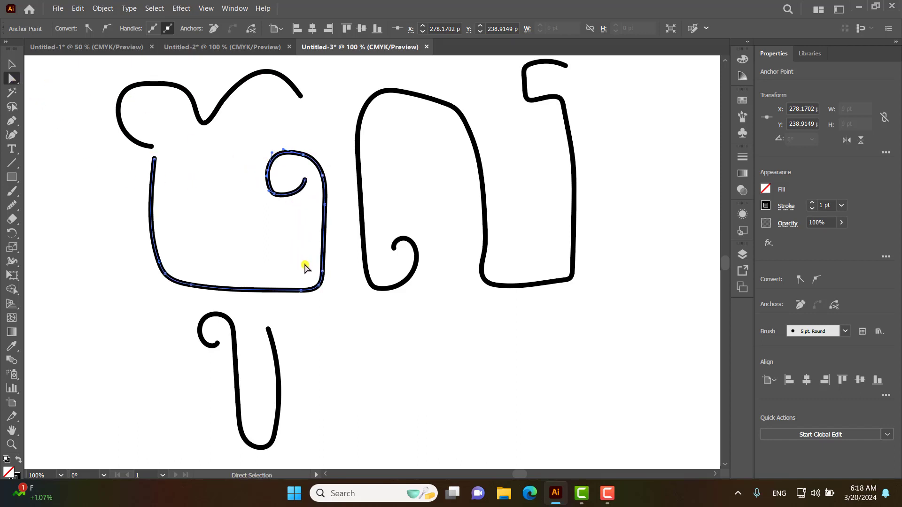
{"action": "scroll", "coordinate": [304, 268], "scroll_direction": "down", "scroll_amount": 1}
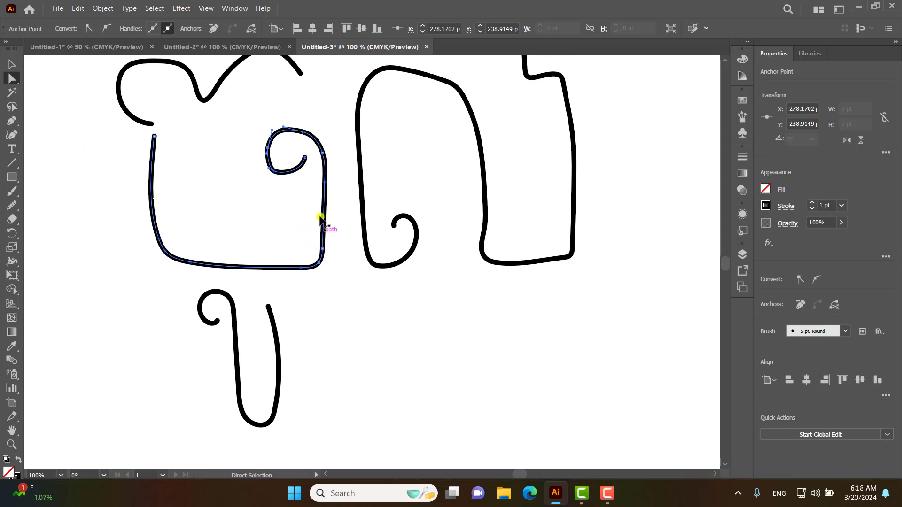
{"action": "scroll", "coordinate": [282, 216], "scroll_direction": "up", "scroll_amount": 1}
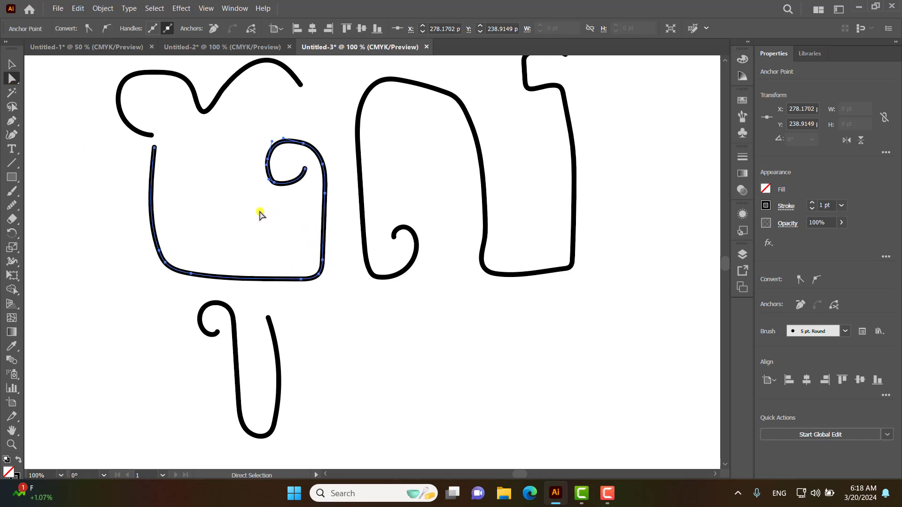
{"action": "left_click", "coordinate": [266, 227]}
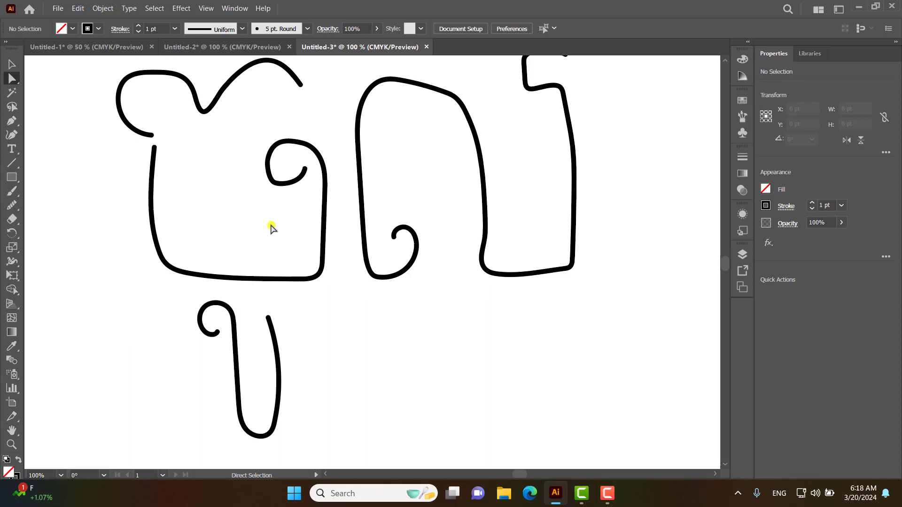
{"action": "scroll", "coordinate": [277, 231], "scroll_direction": "up", "scroll_amount": 1}
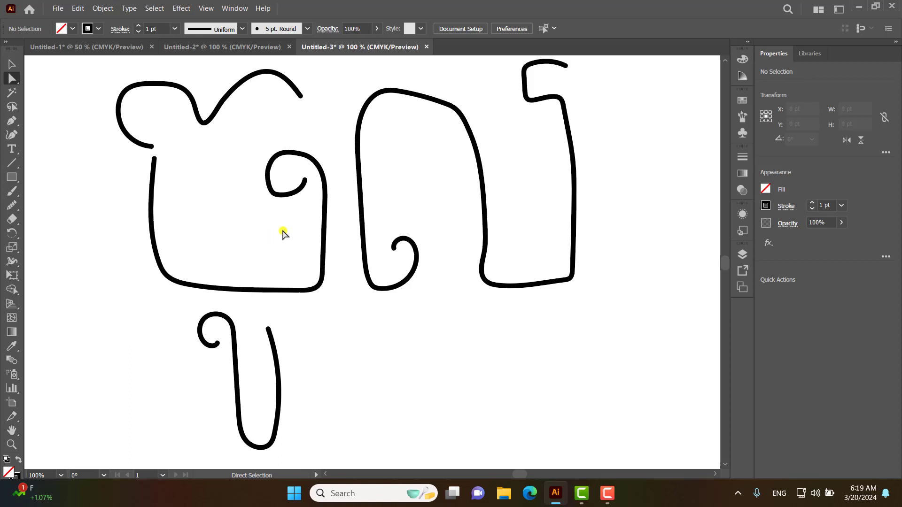